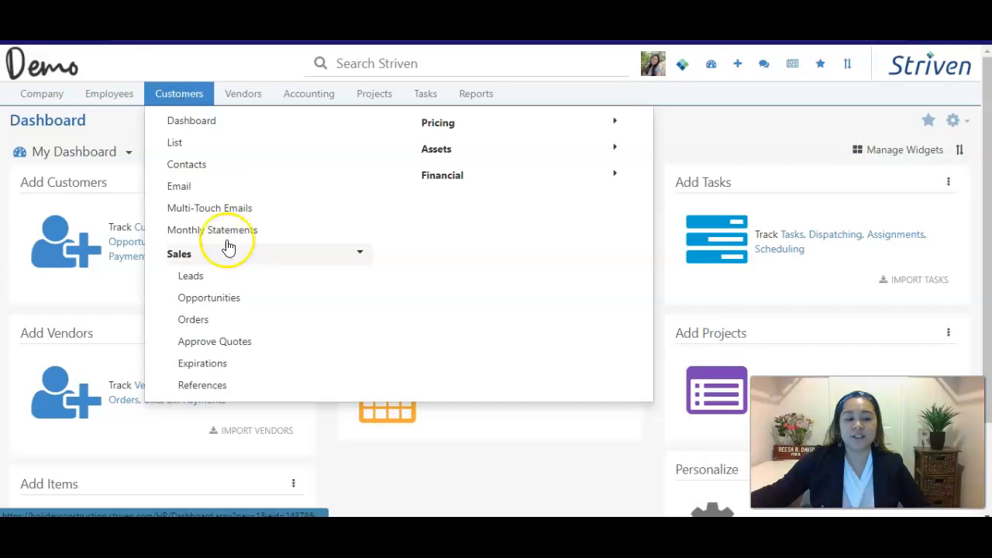
# - Start a new sales order from the customers' sales orders list
pyautogui.click(193, 320)
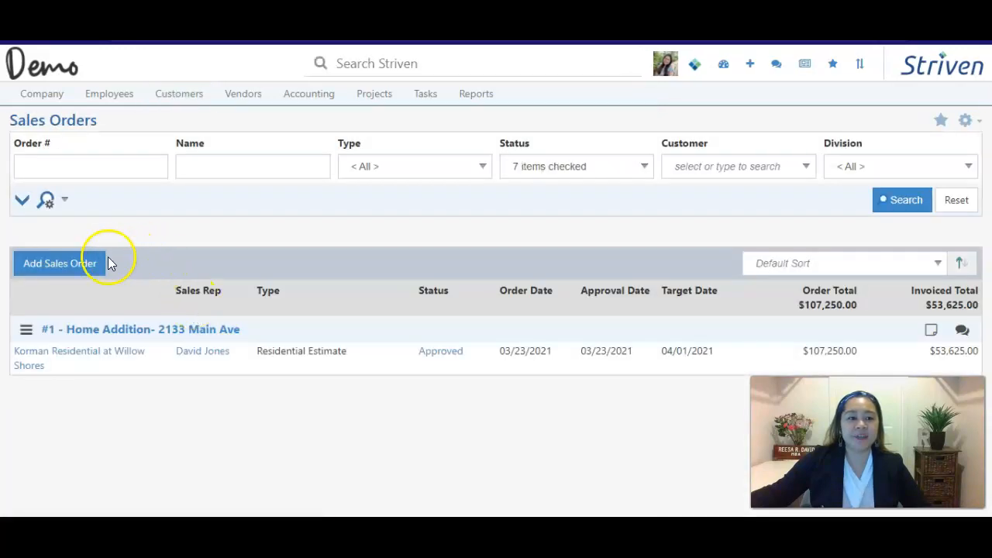
pyautogui.click(64, 264)
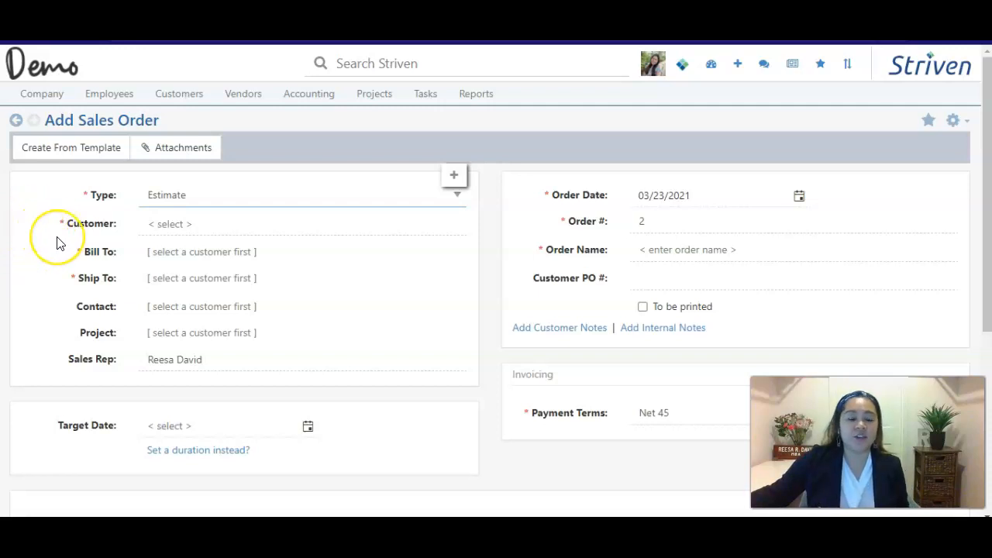
pyautogui.scroll(-4, 57, 243)
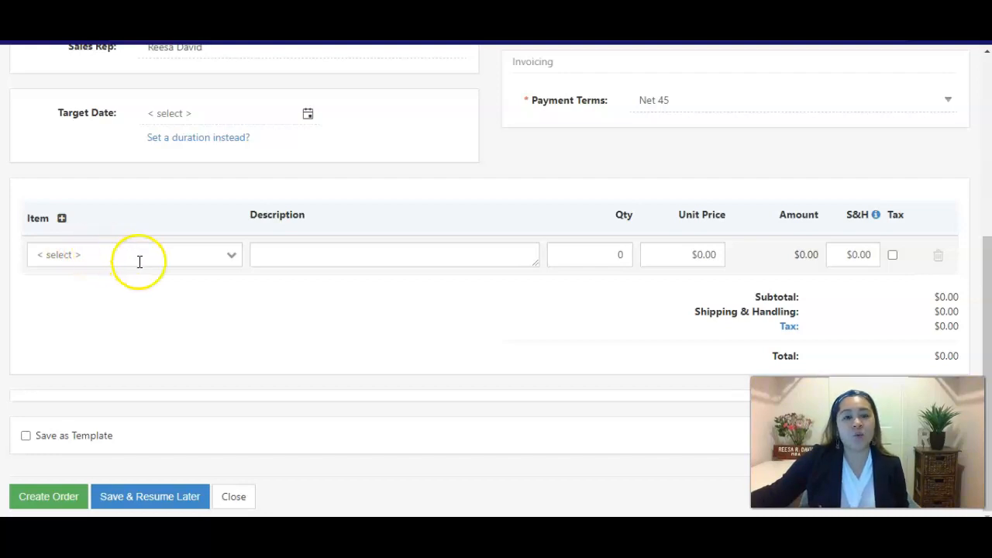
pyautogui.scroll(5, 198, 280)
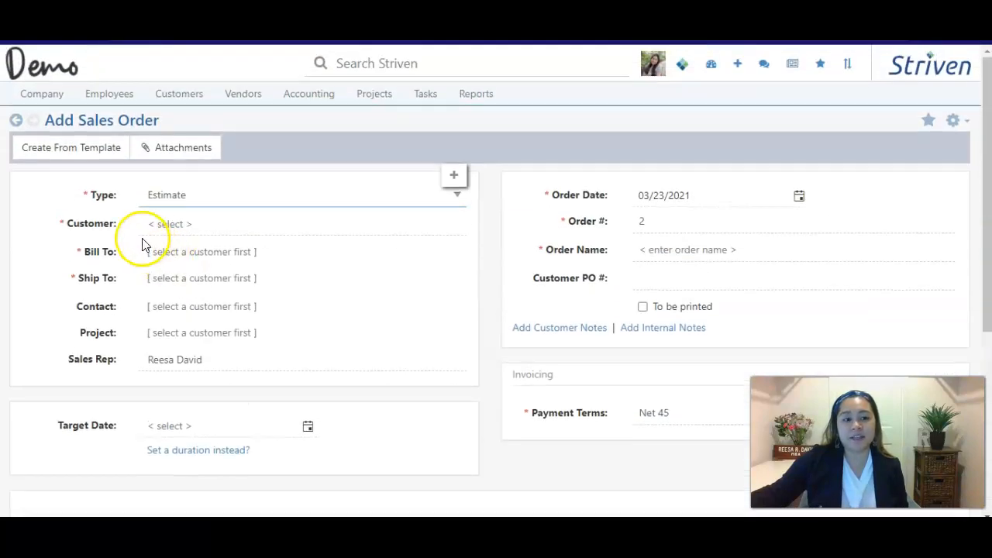
# - Populate the new sales order from the saved residential estimate template
pyautogui.click(94, 150)
pyautogui.click(681, 131)
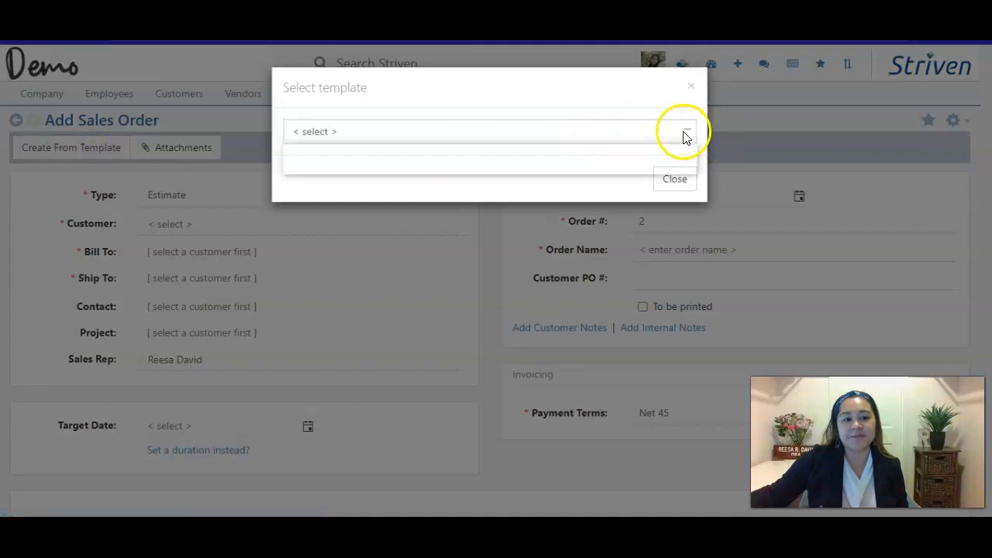
pyautogui.click(480, 168)
pyautogui.click(666, 181)
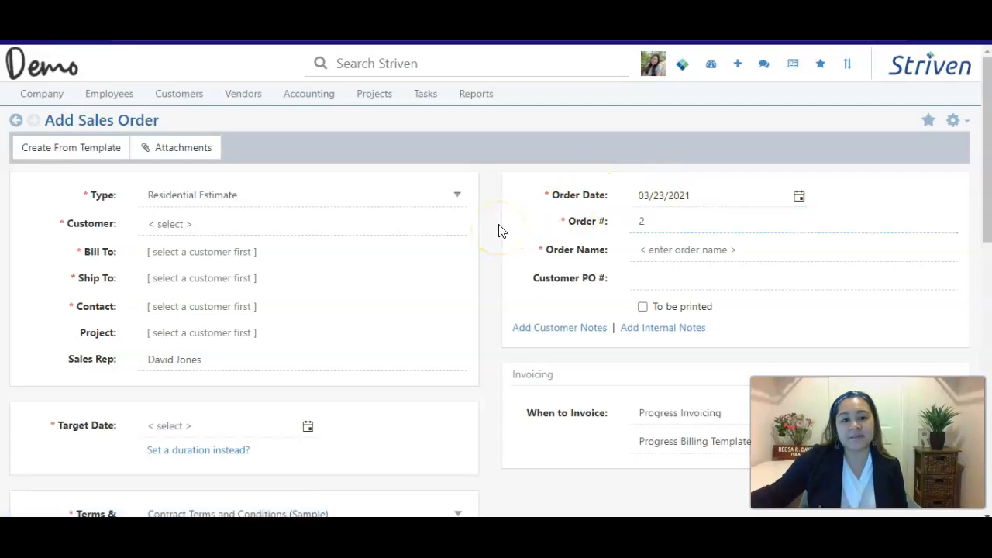
pyautogui.scroll(-8, 498, 230)
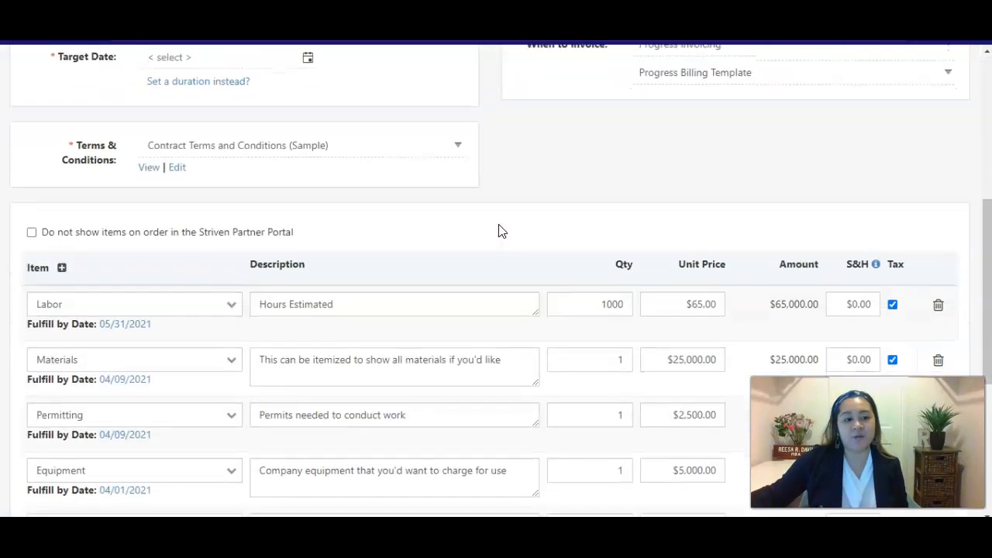
pyautogui.scroll(10, 499, 224)
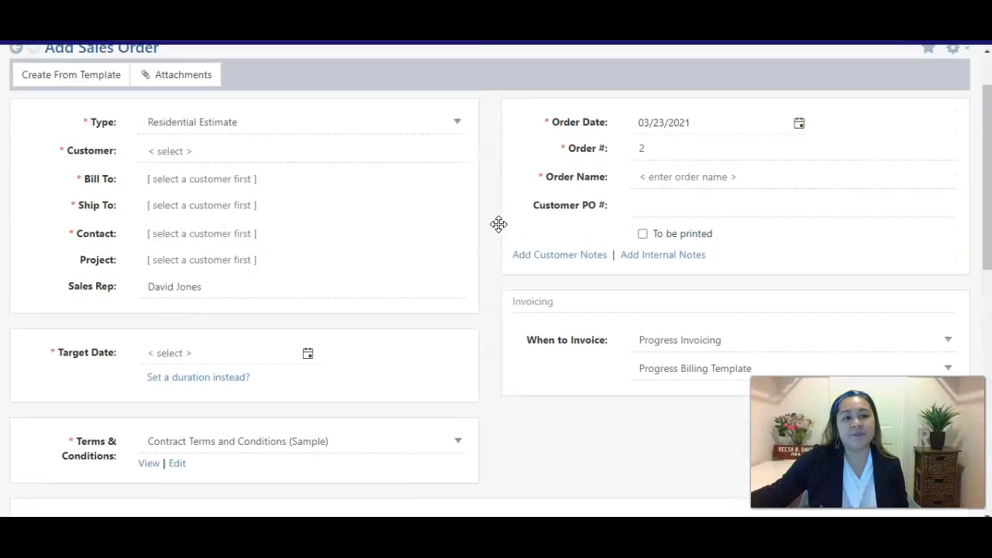
pyautogui.click(500, 228)
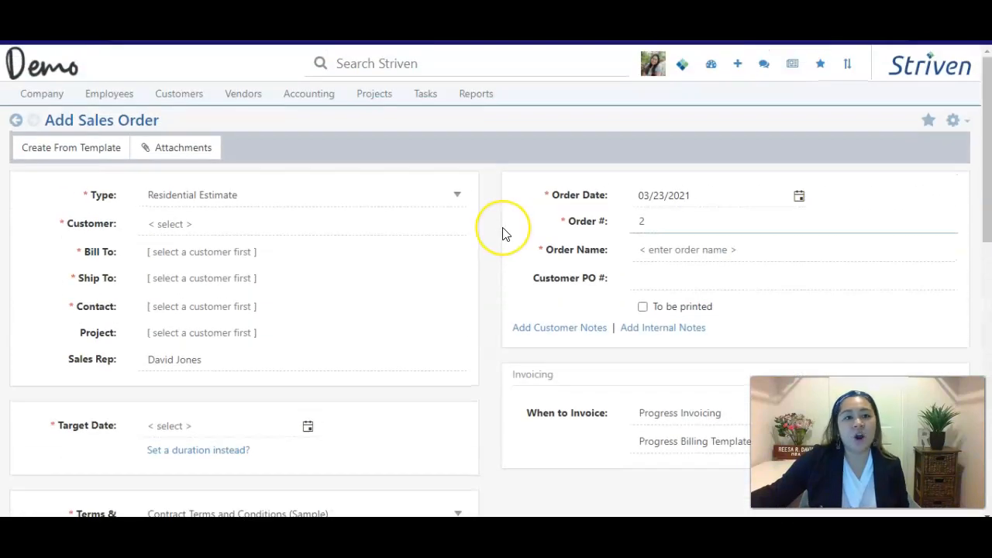
pyautogui.click(423, 228)
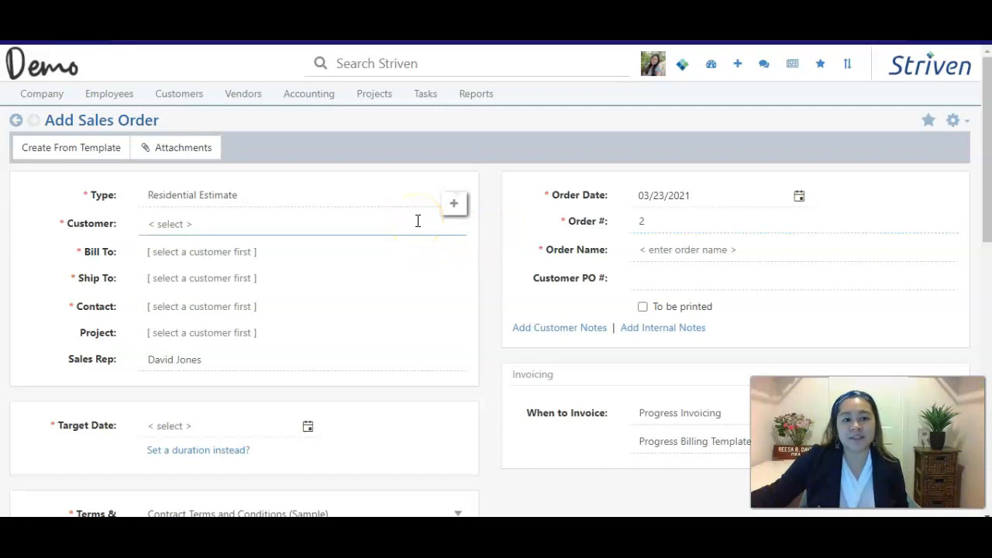
pyautogui.click(457, 203)
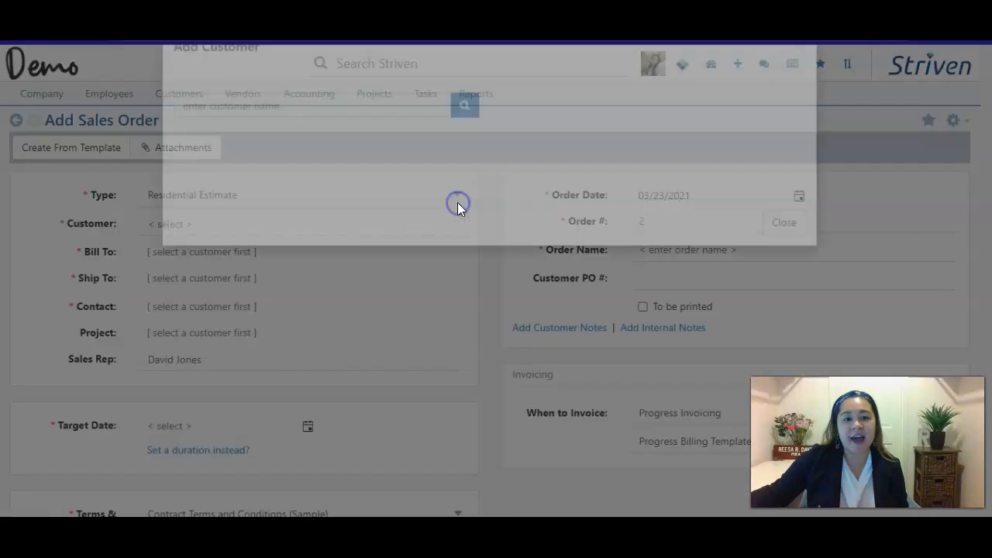
pyautogui.click(346, 146)
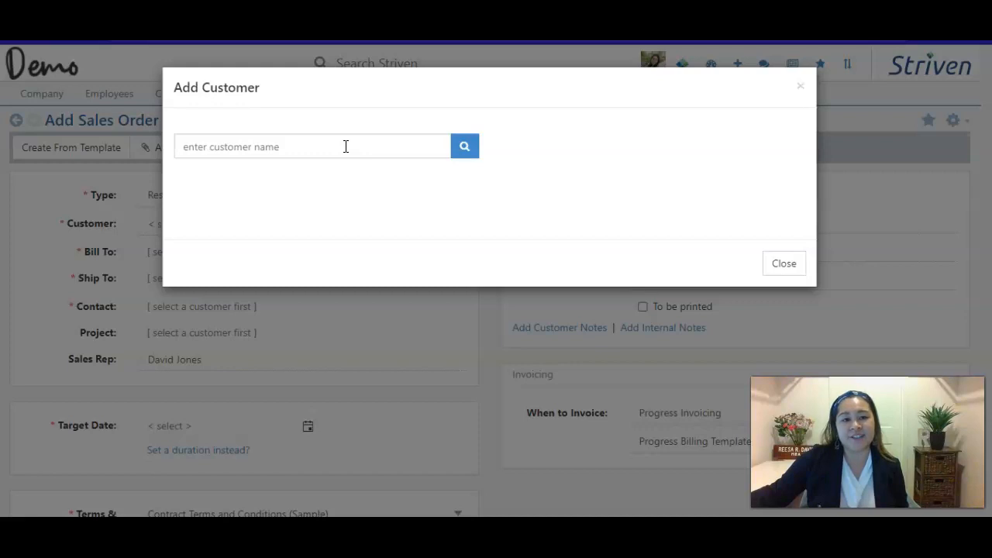
pyautogui.click(786, 265)
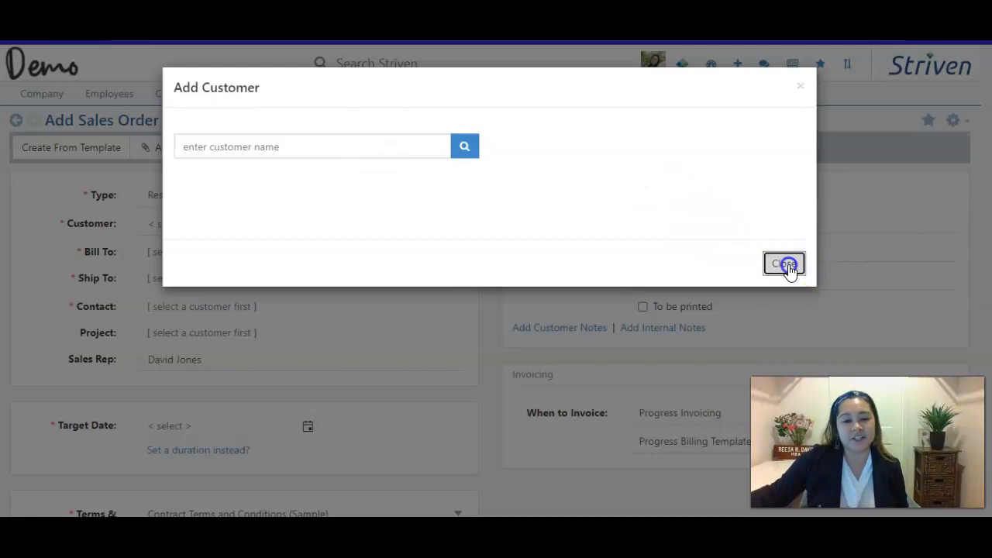
# - Assign the first existing customer to the order and decline superseding the item prices
pyautogui.click(415, 224)
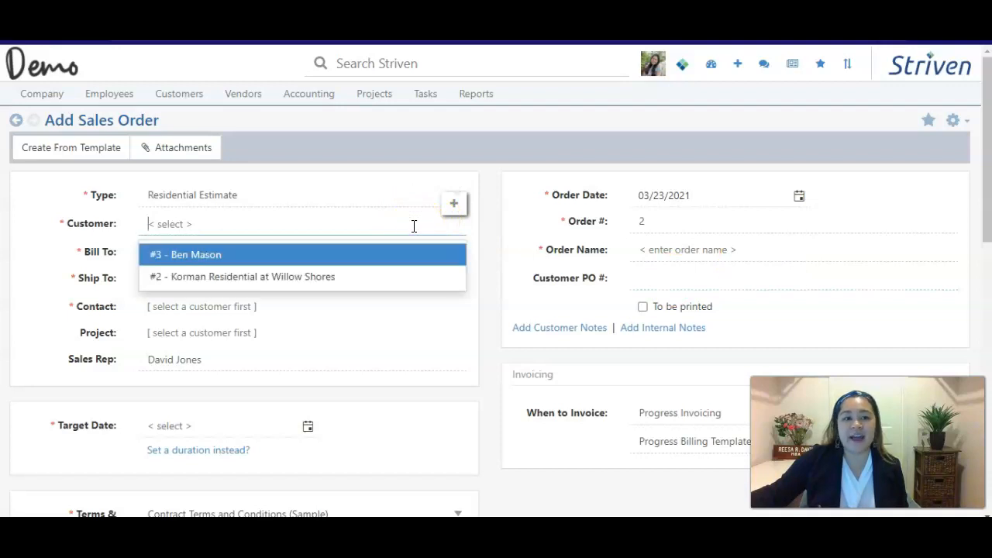
pyautogui.click(367, 259)
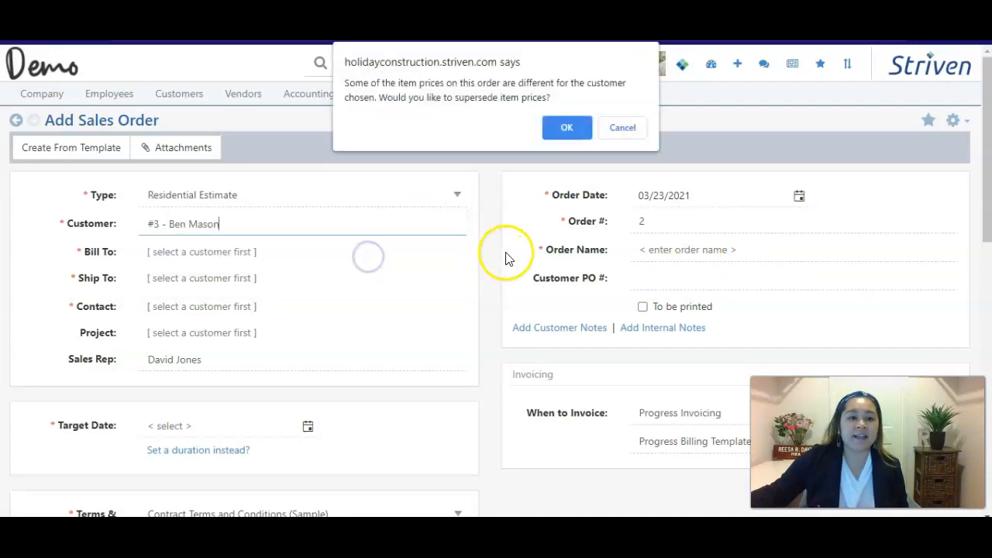
pyautogui.click(622, 129)
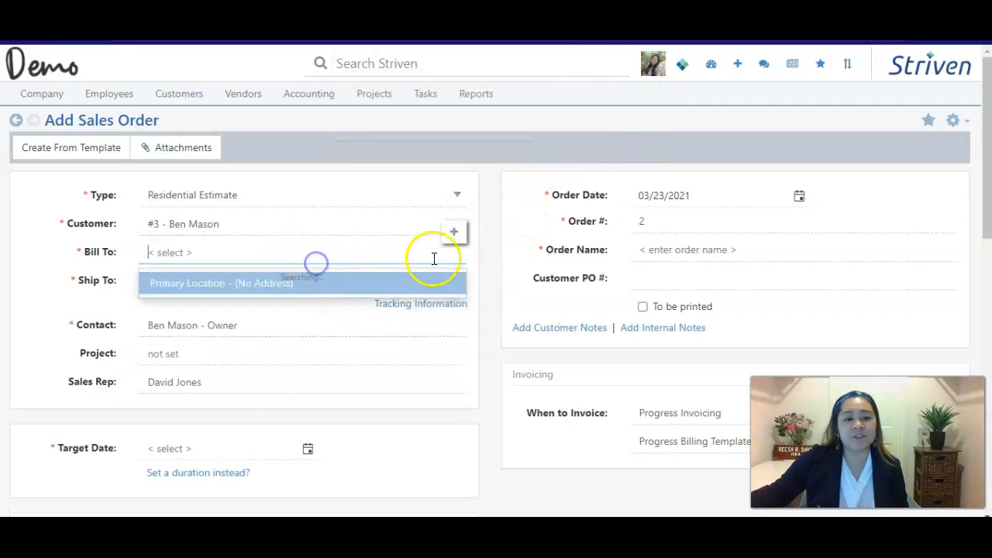
# - Add a bill-to location named after the customer's street address, and select the same location as the ship-to
pyautogui.click(451, 235)
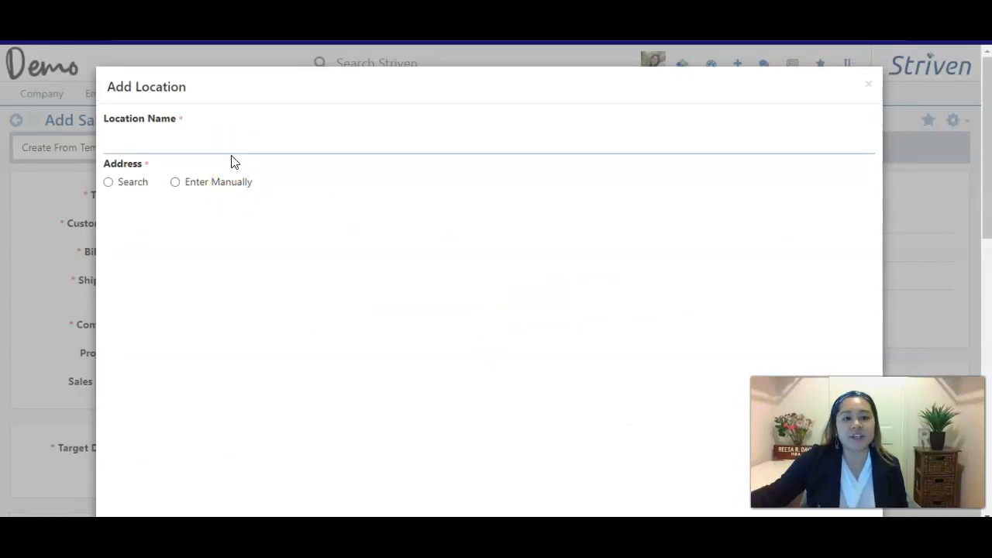
pyautogui.write('123 Manin')
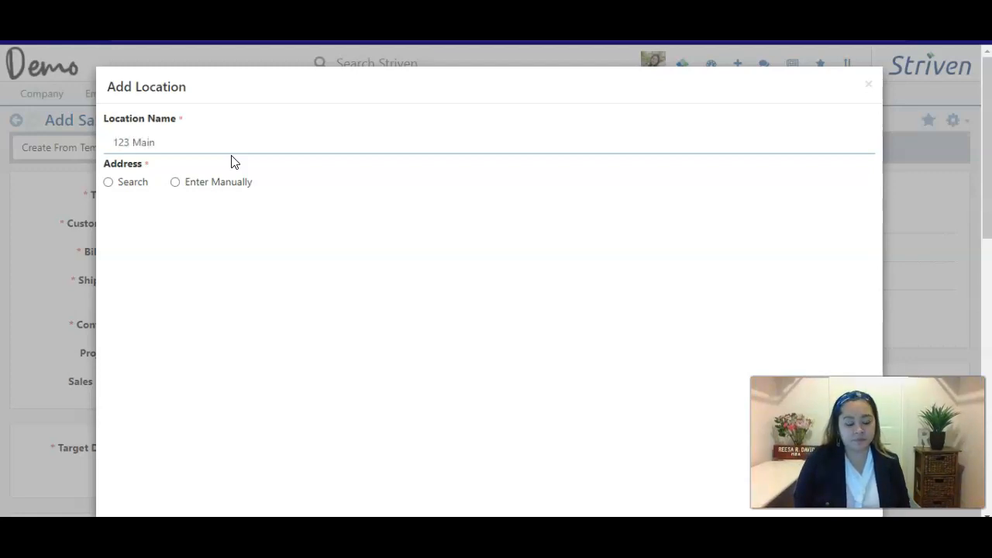
pyautogui.write(' Street')
pyautogui.click(247, 139)
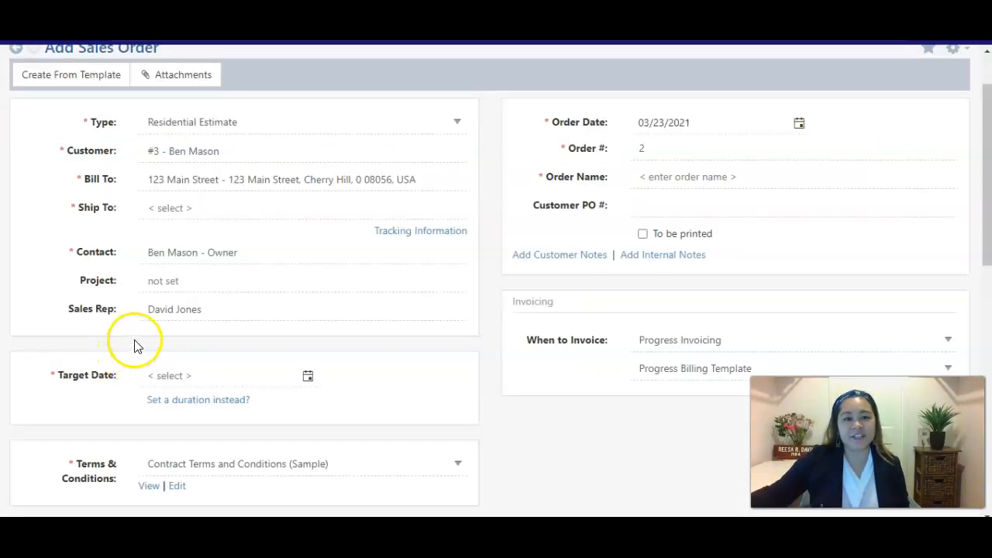
pyautogui.click(190, 211)
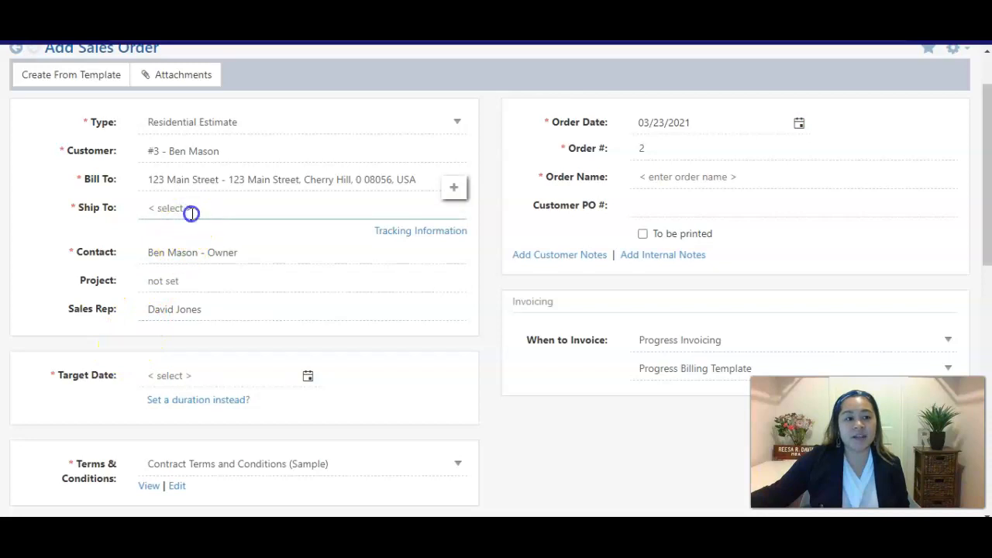
pyautogui.click(195, 238)
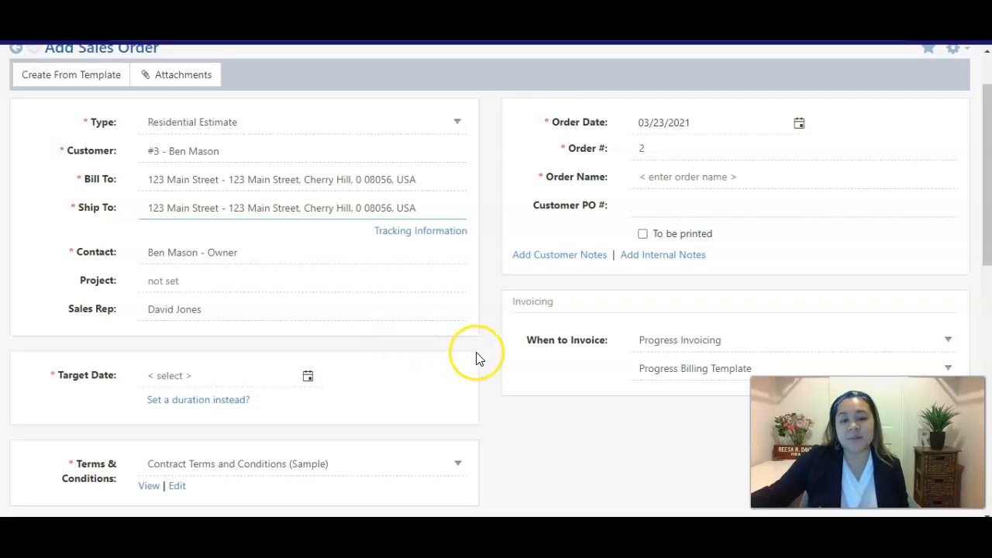
# - Link the order to the customer's existing home addition project
pyautogui.scroll(-3, 476, 356)
pyautogui.scroll(1, 476, 356)
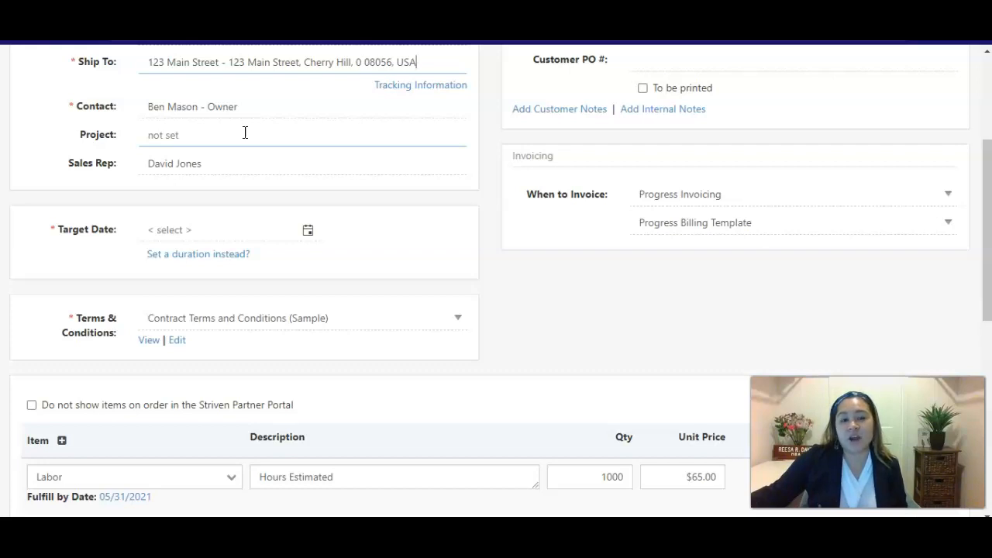
pyautogui.click(200, 137)
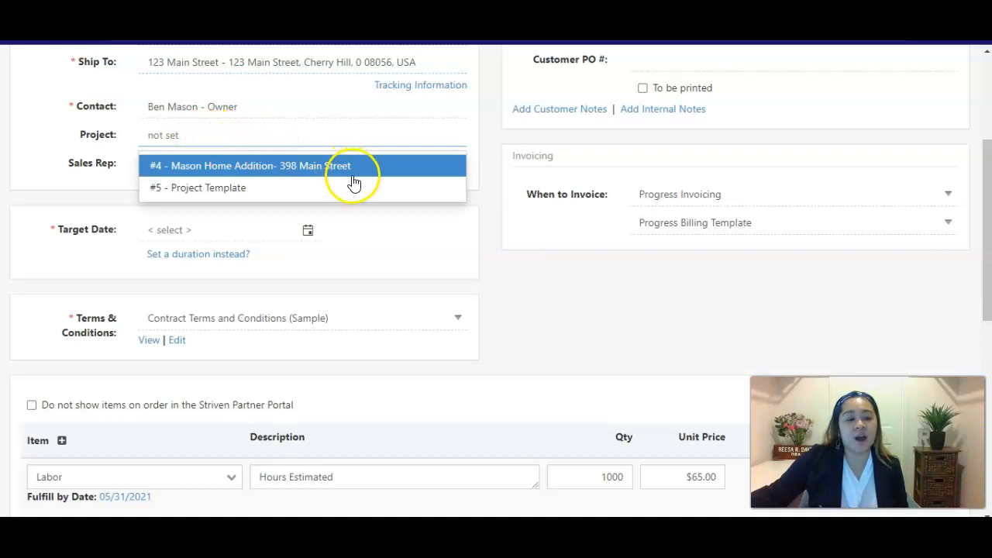
pyautogui.click(380, 172)
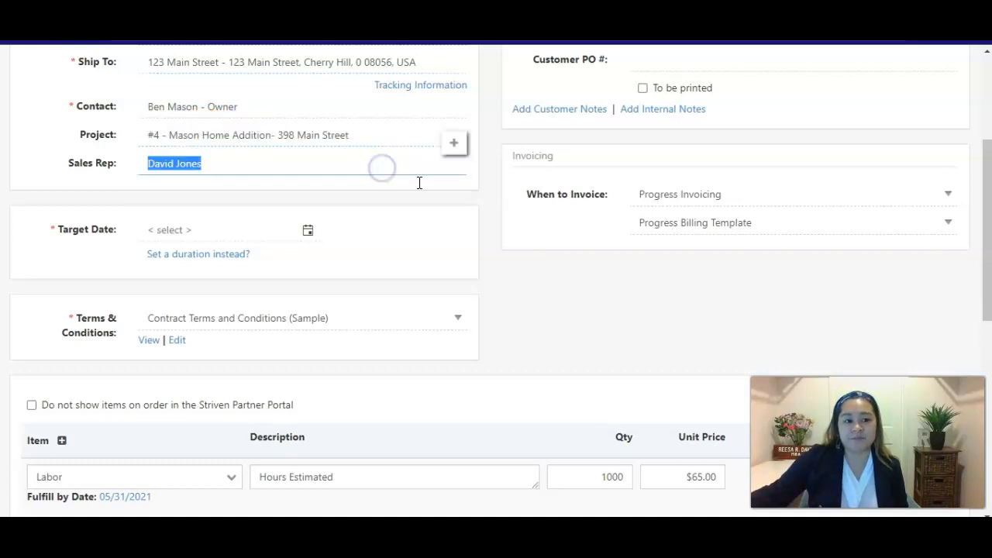
pyautogui.click(497, 256)
# - Clear the Deposit line's unit price to exclude it from the subtotal, and set it to $9,750.00
pyautogui.scroll(-2, 465, 232)
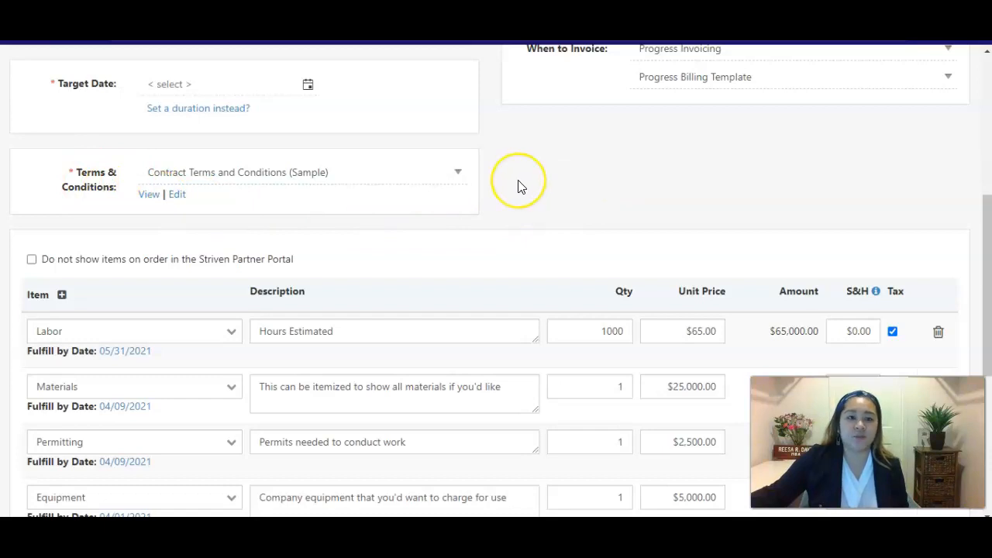
pyautogui.scroll(-2, 519, 186)
pyautogui.scroll(-1, 519, 186)
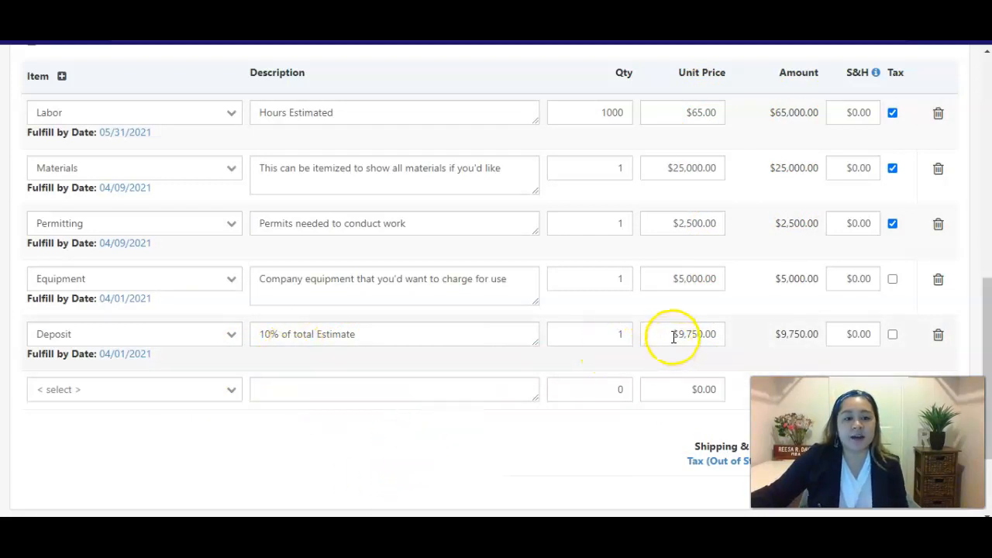
pyautogui.moveTo(666, 334); pyautogui.dragTo(733, 334)
pyautogui.press('BackSpace')
pyautogui.click(631, 380)
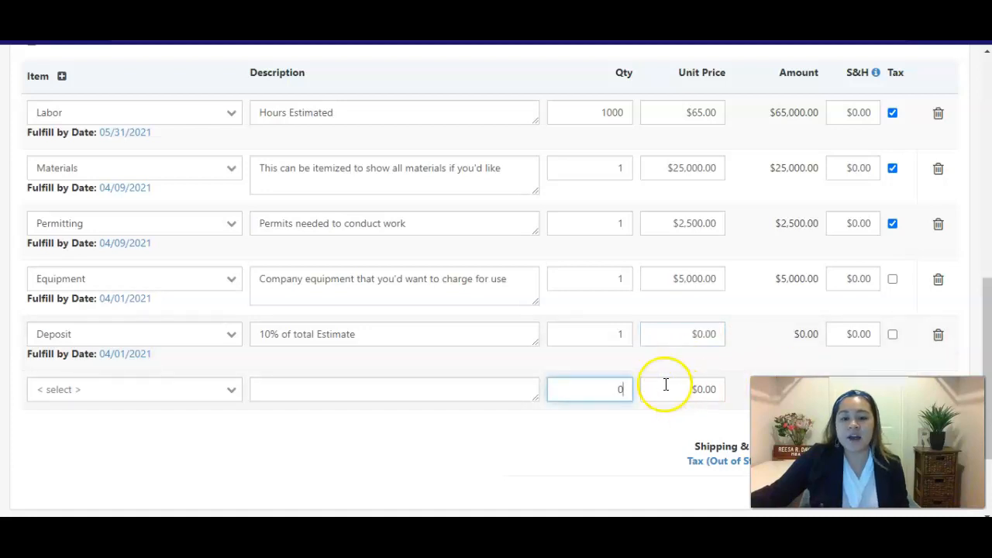
pyautogui.scroll(-2, 671, 398)
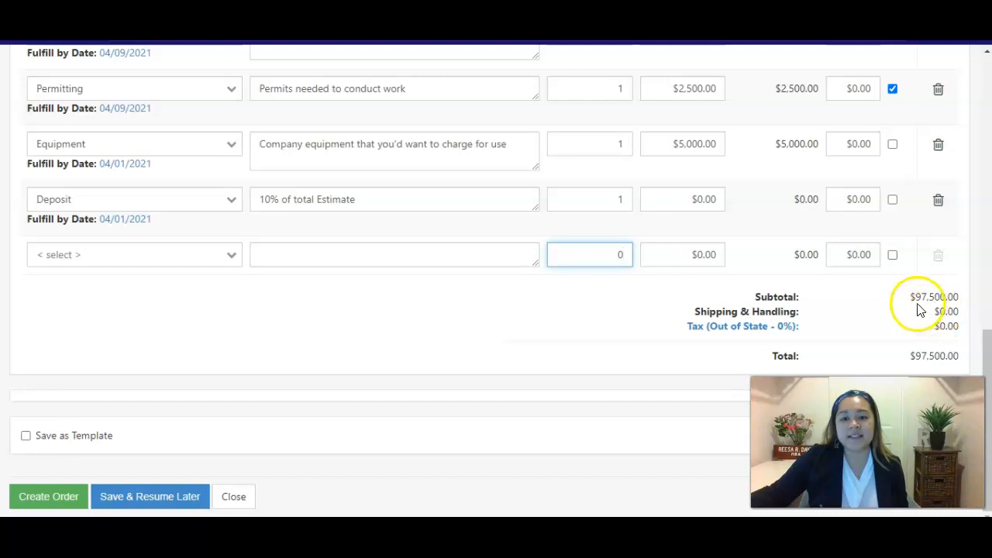
pyautogui.click(666, 200)
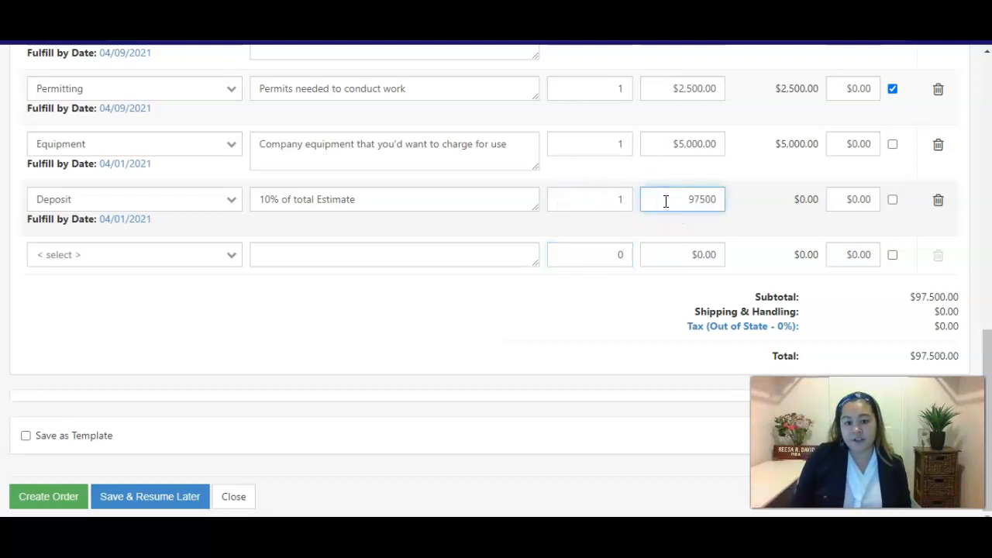
pyautogui.press('Tab')
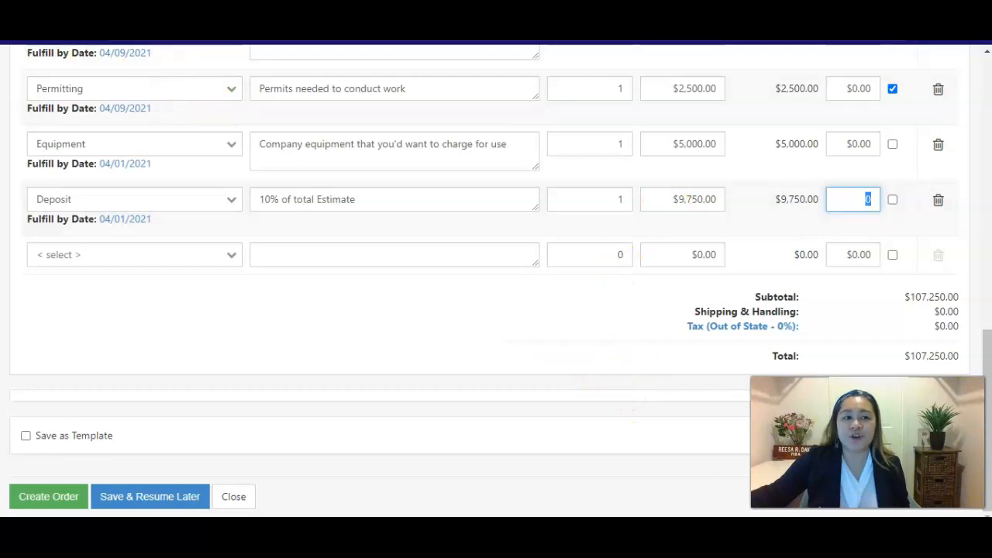
pyautogui.click(120, 342)
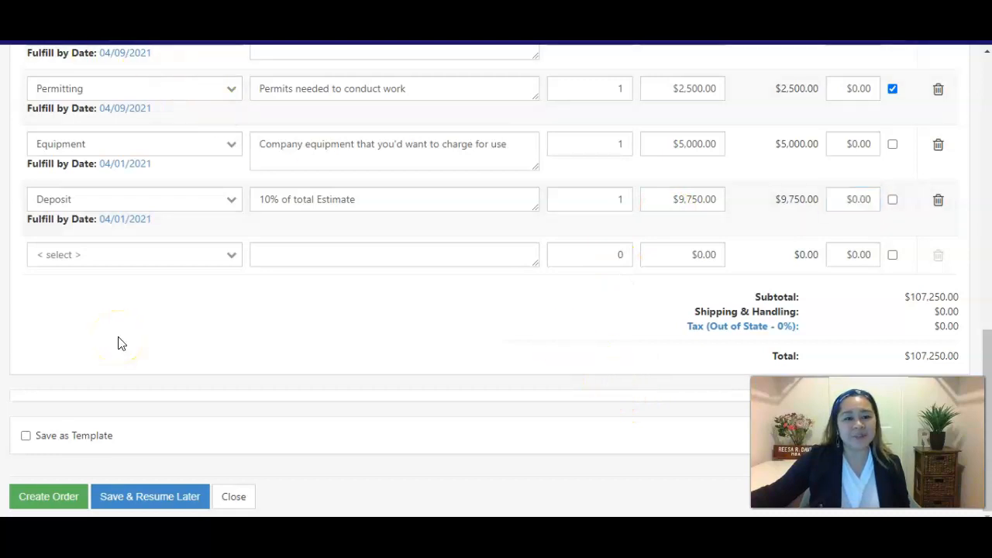
# - Try to create the order and dismiss the resulting notice
pyautogui.click(62, 496)
pyautogui.click(383, 372)
pyautogui.scroll(4, 384, 370)
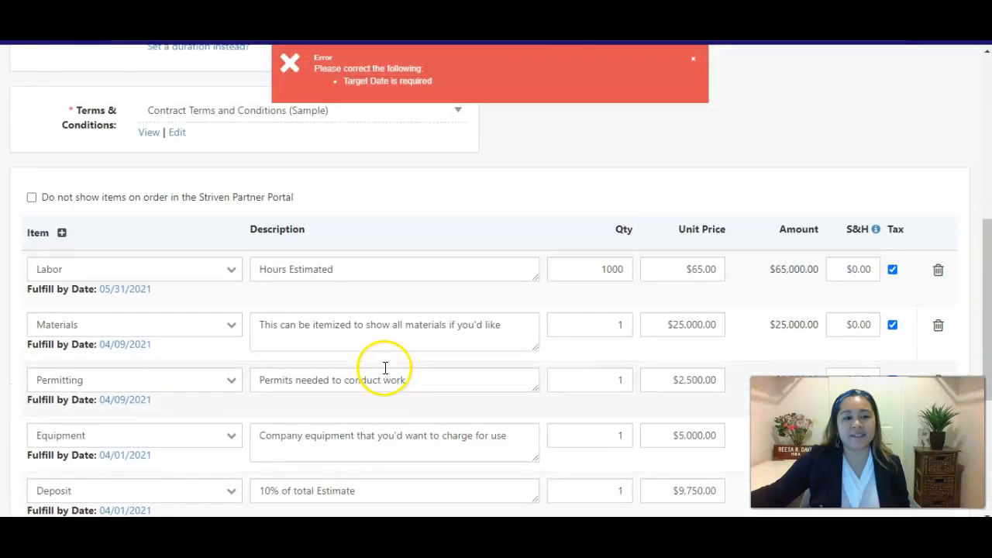
pyautogui.click(334, 88)
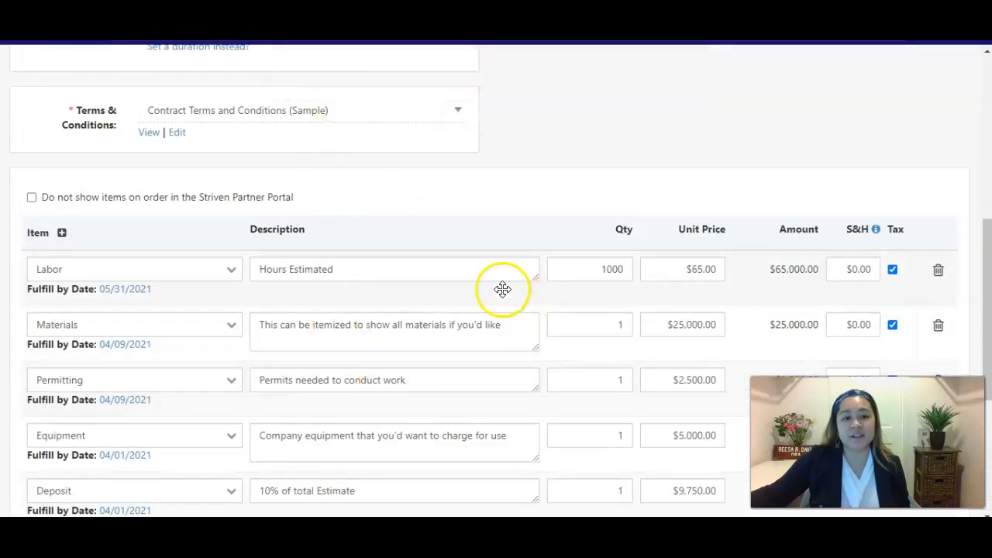
# - Set the order's target date to 04/01/2021 and create the order, proceeding to its sales order approval
pyautogui.scroll(4, 496, 274)
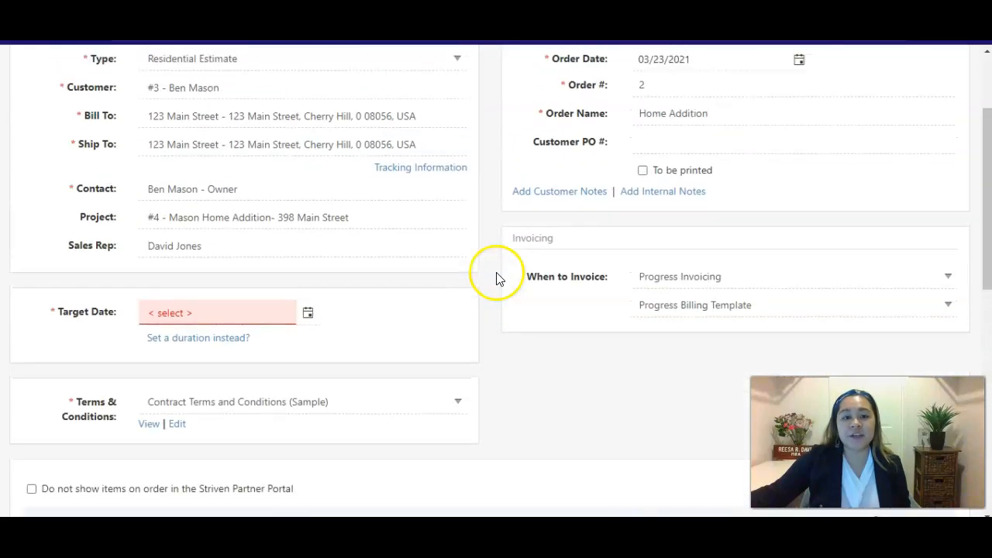
pyautogui.click(220, 314)
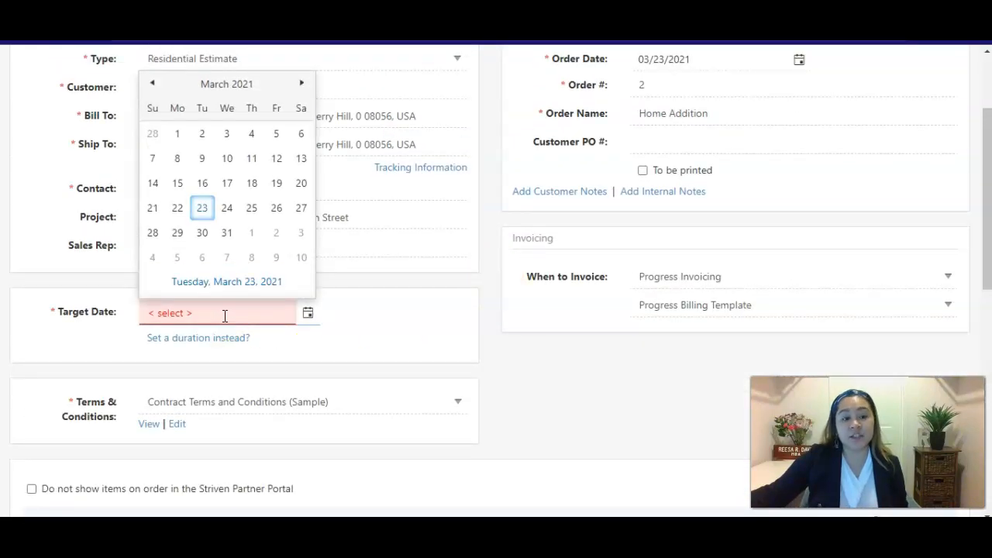
pyautogui.click(252, 237)
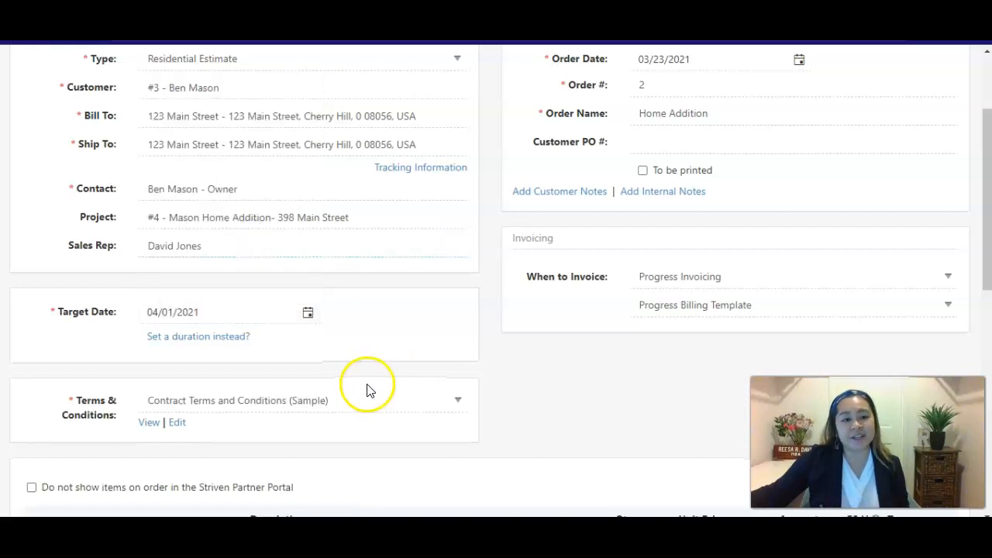
pyautogui.scroll(-8, 225, 374)
pyautogui.click(68, 496)
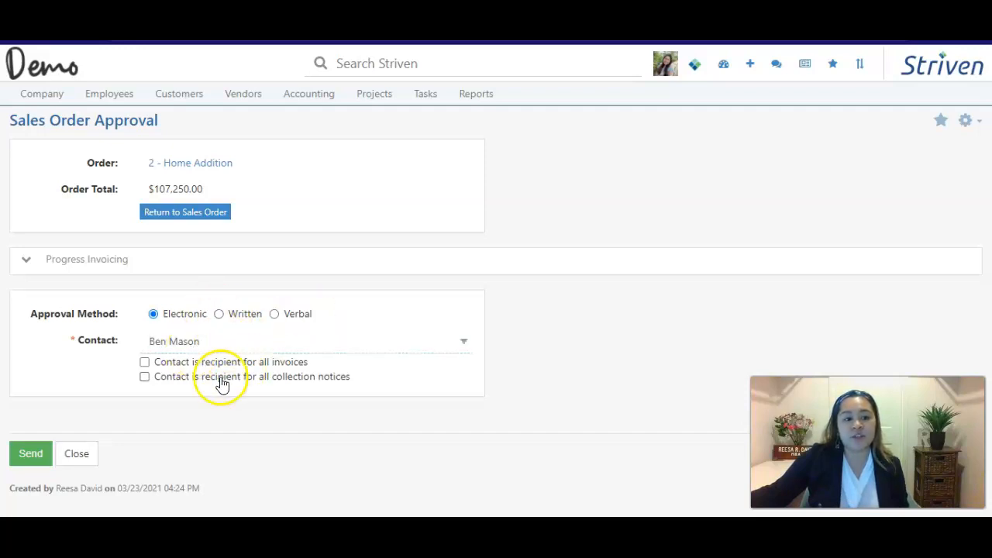
# - Choose Verbal as the approval method and enter a note saying the customer was met and he approved
pyautogui.click(274, 315)
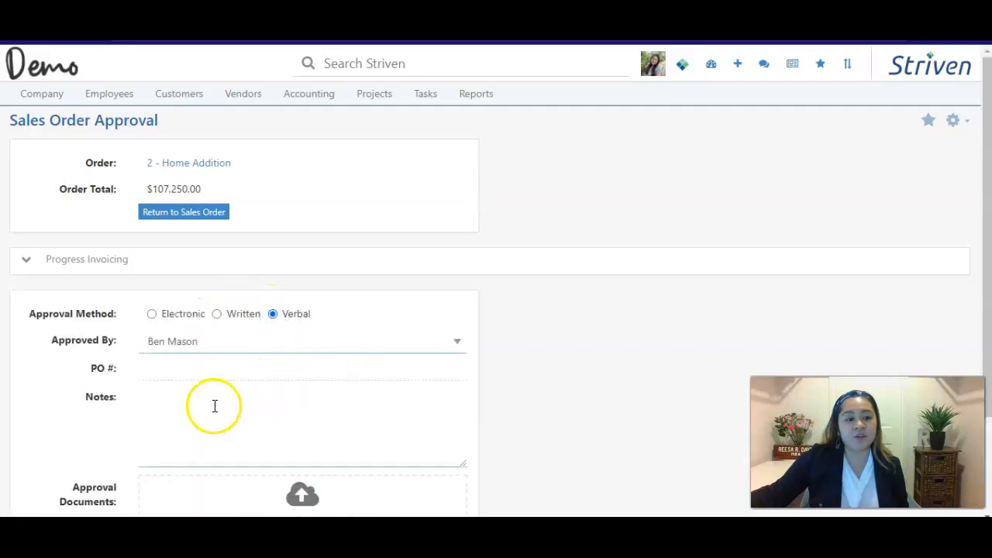
pyautogui.scroll(-2, 227, 322)
pyautogui.click(226, 304)
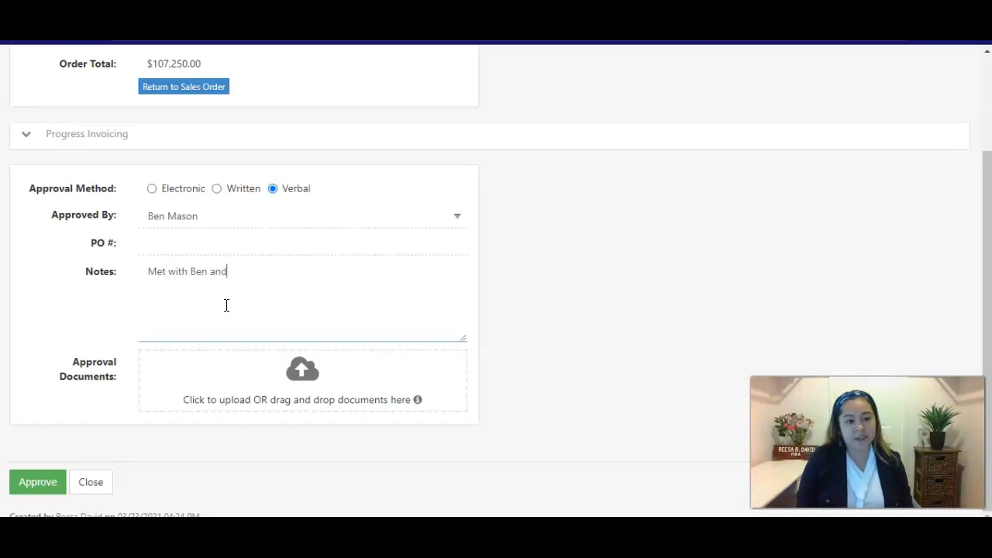
pyautogui.write('Met with Ben and he approve')
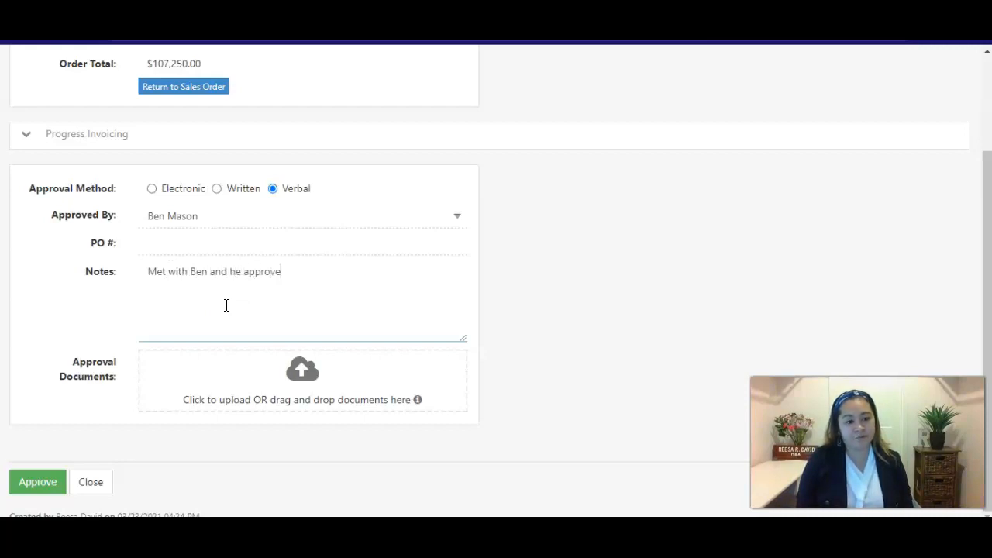
pyautogui.write('d')
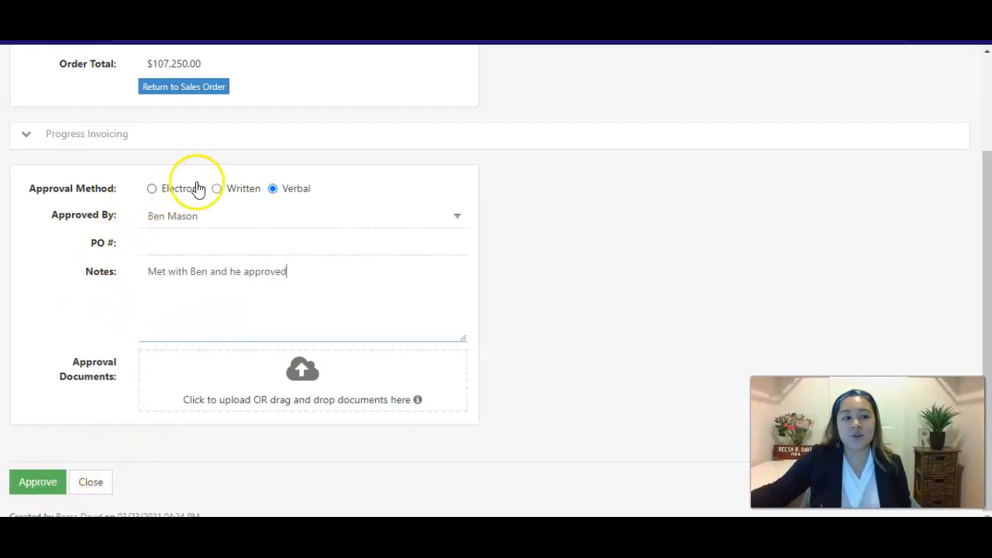
# - Set the approval method to Electronic and close the sales order approval without sending it
pyautogui.click(153, 188)
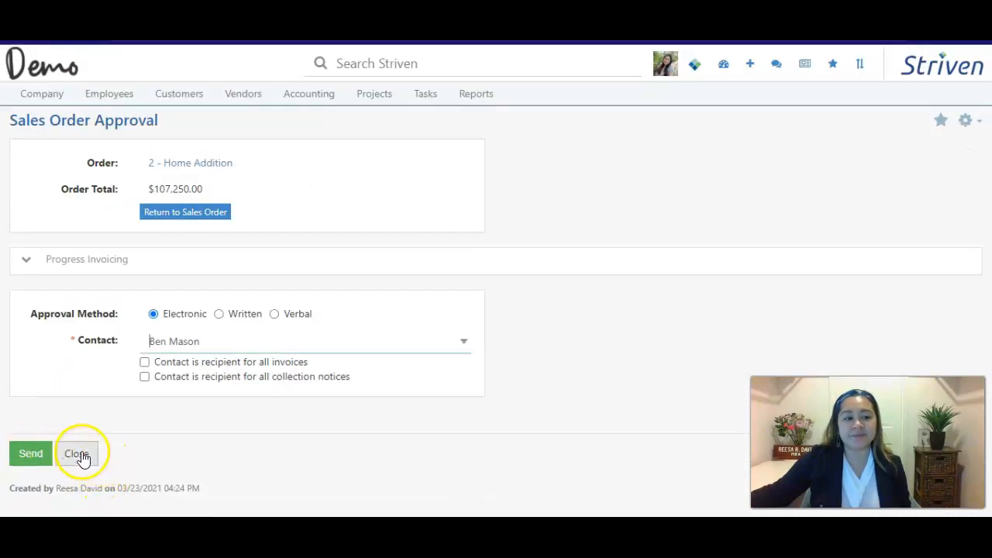
pyautogui.click(77, 453)
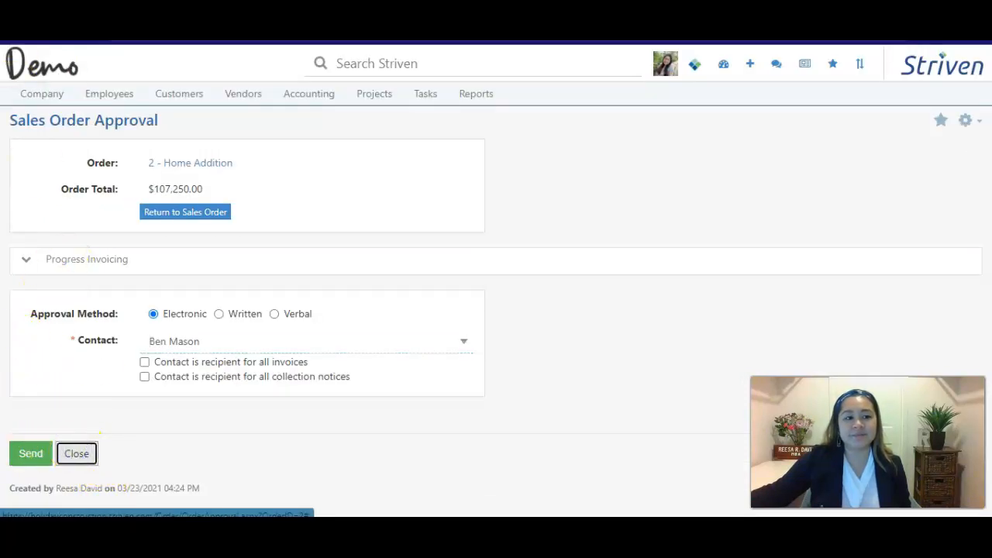